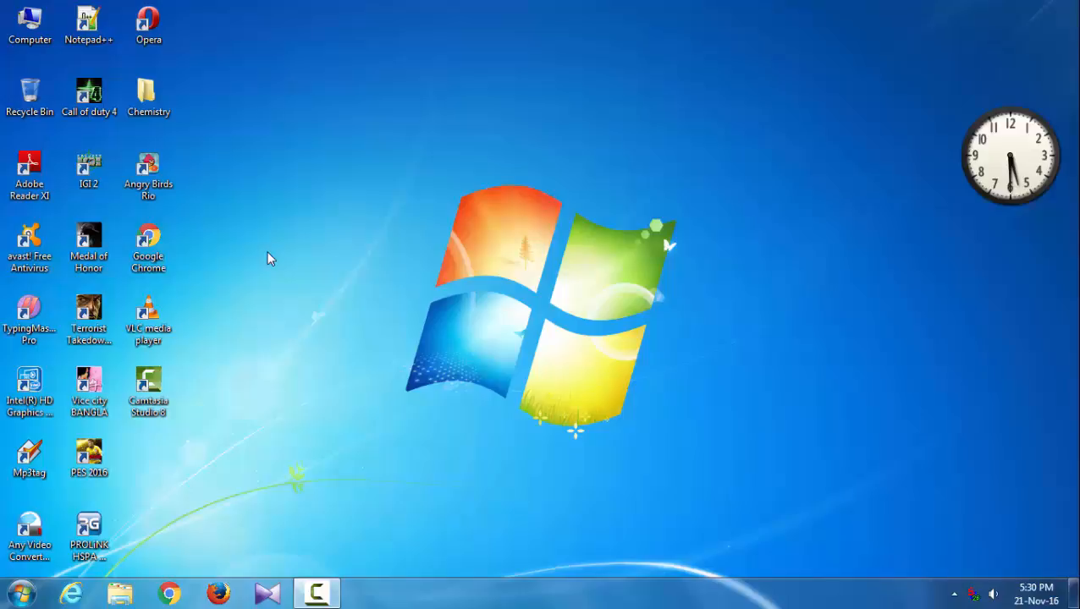
Open the Computer window listing the hard disk drives and reposition it on the desktop.
double_click(38, 39)
drag(417, 65, 400, 59)
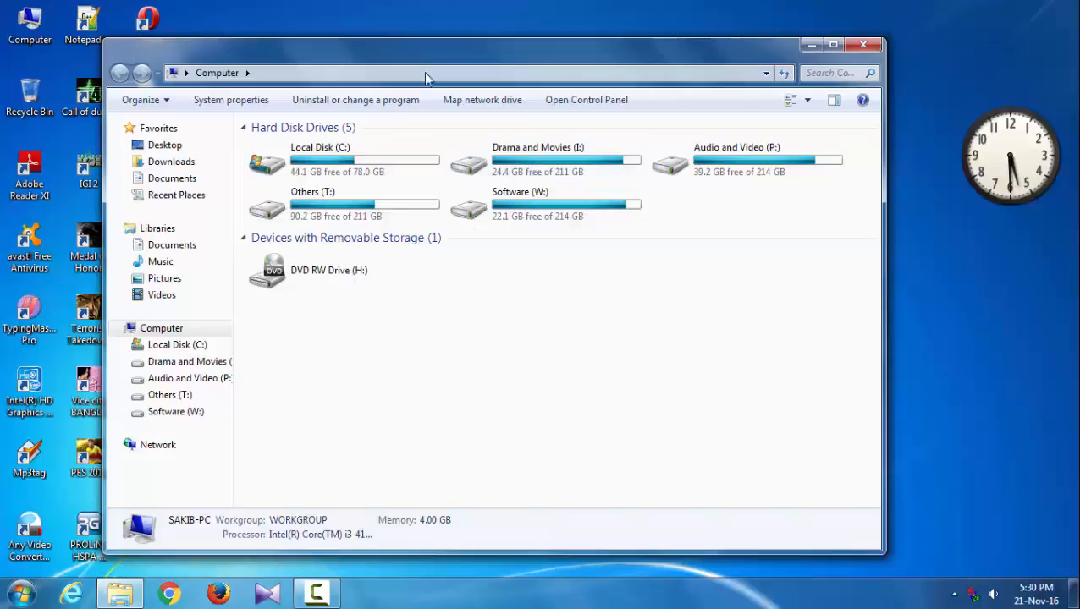
drag(434, 60, 457, 74)
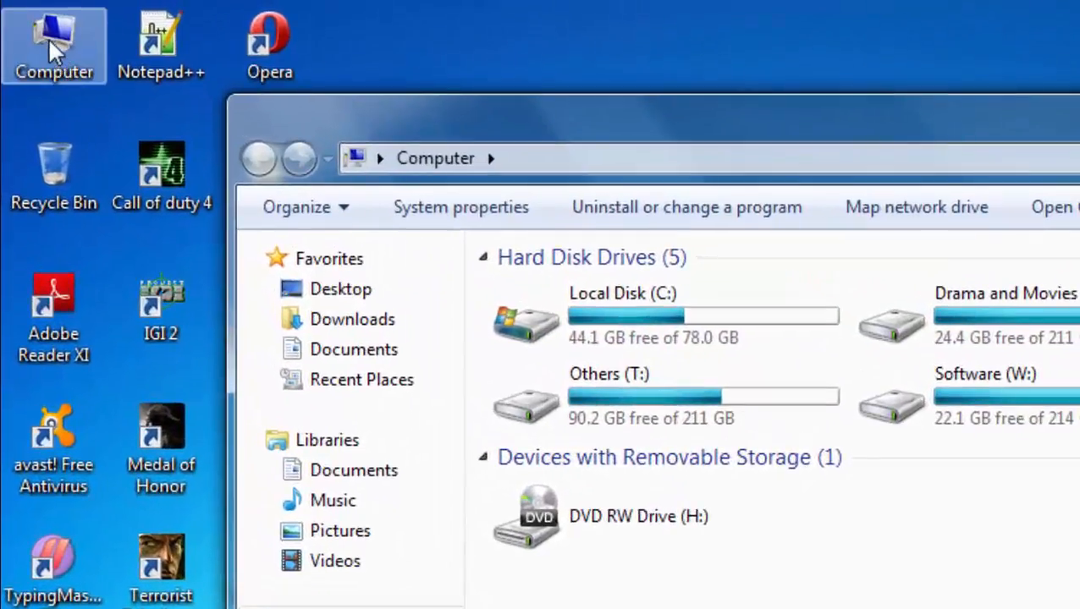
Open Computer Management for this computer and show Disk Management.
right_click(53, 51)
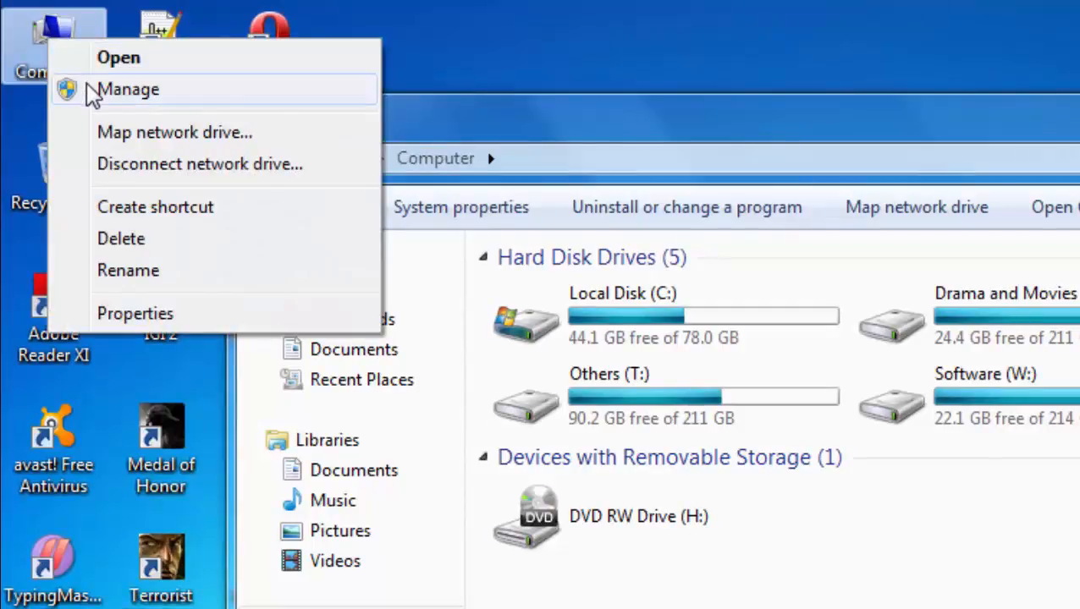
click(131, 98)
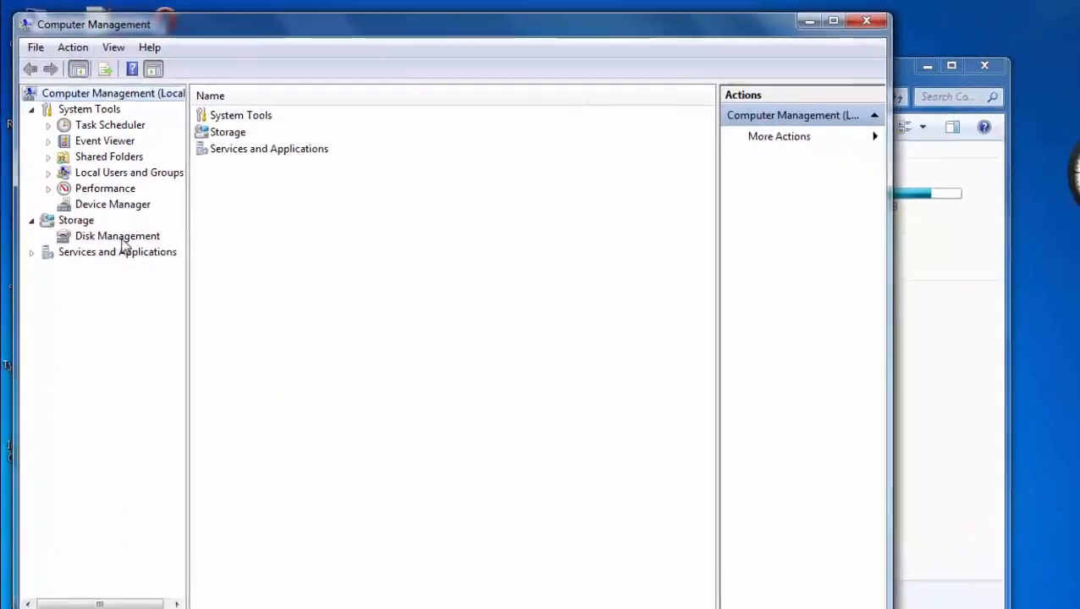
click(180, 393)
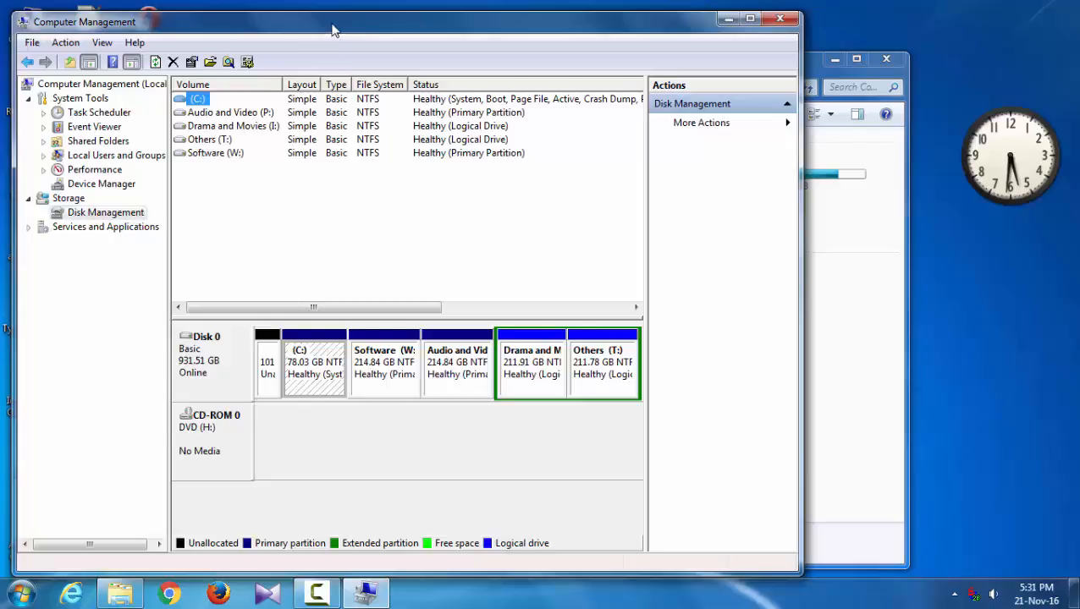
Arrange the Computer and Computer Management windows so the drive list and the Disk 0 partitions are both in view.
drag(331, 24, 556, 232)
drag(542, 87, 460, 44)
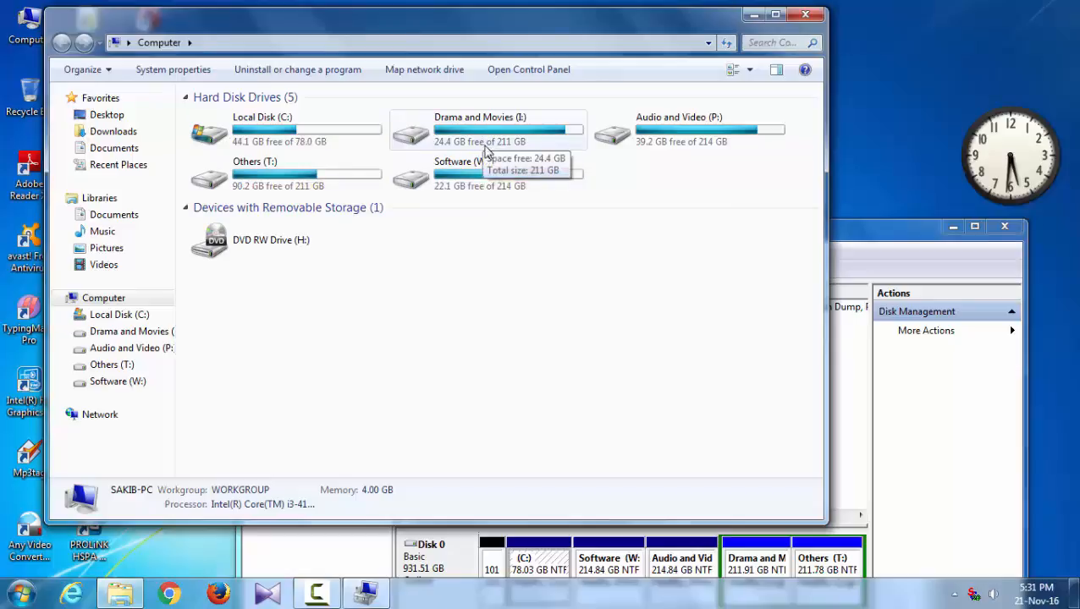
click(840, 234)
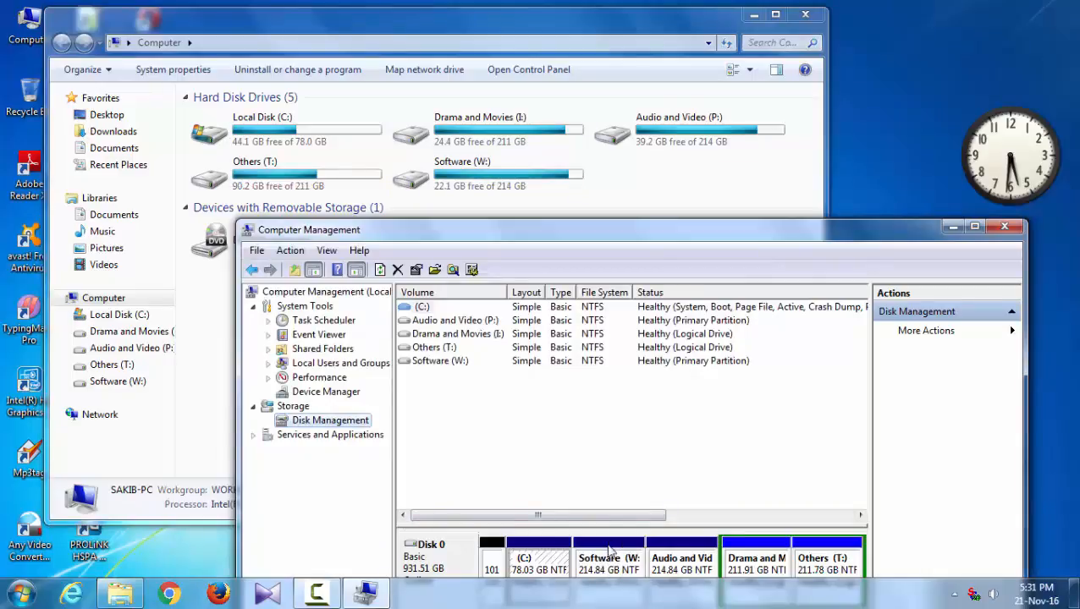
drag(632, 230, 624, 184)
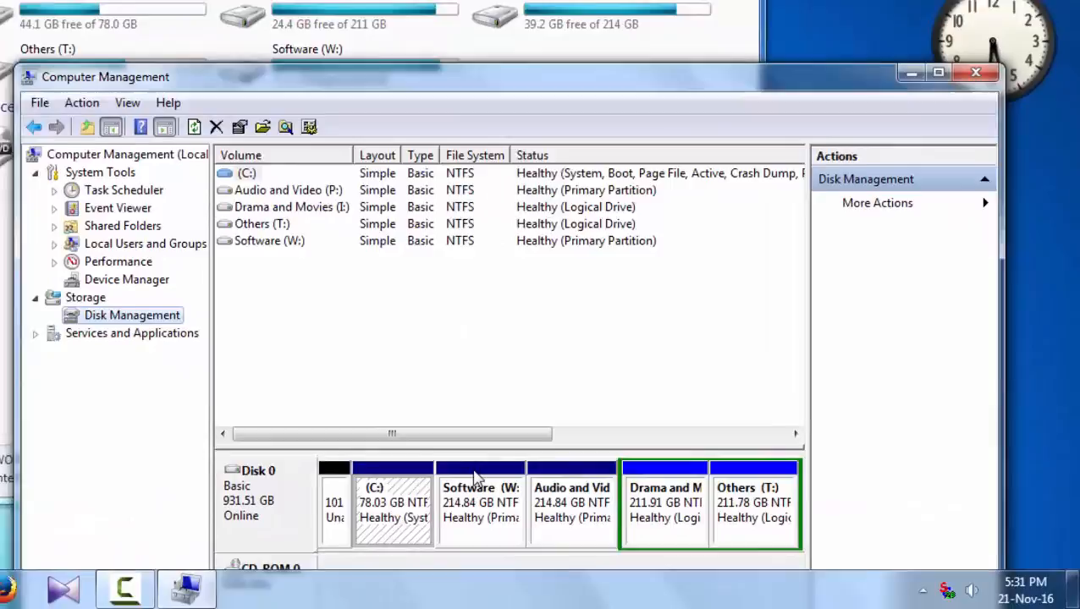
Change the drive letter of the Software volume to D, accept the warning and dismiss AutoPlay.
right_click(596, 504)
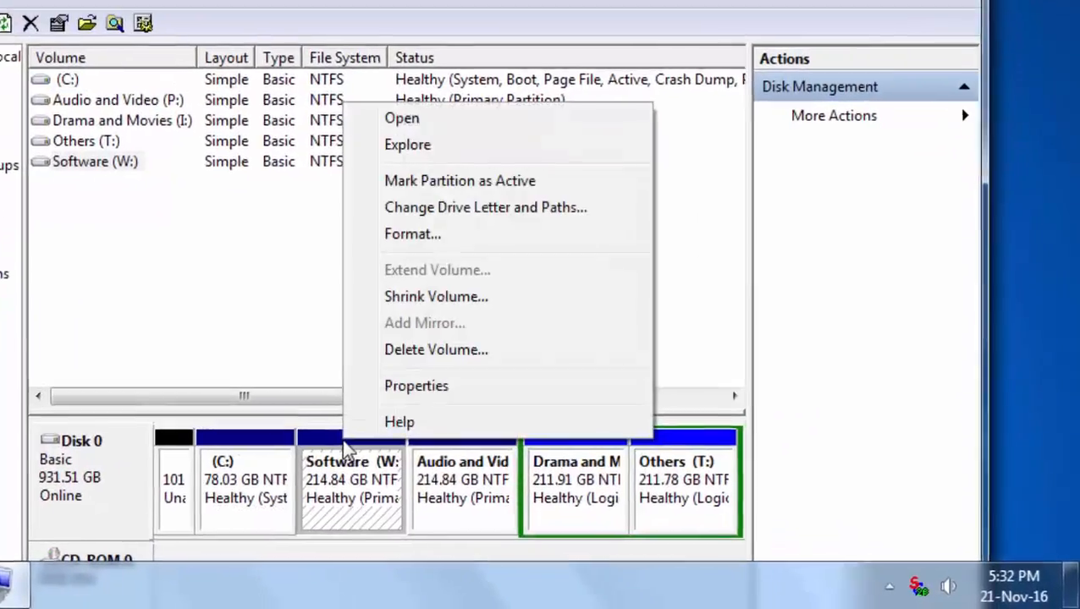
click(395, 205)
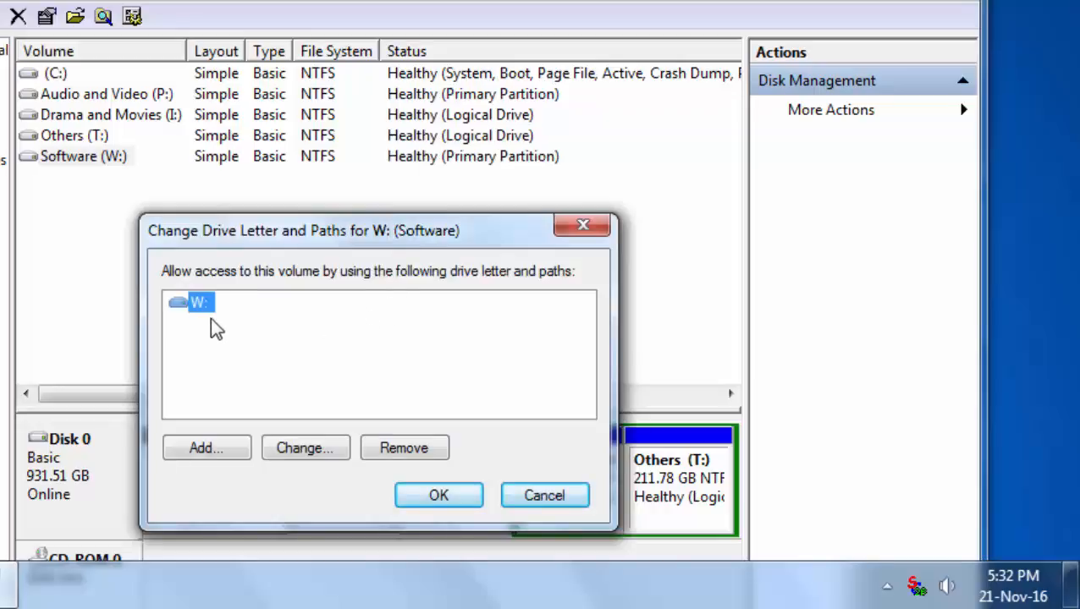
click(298, 450)
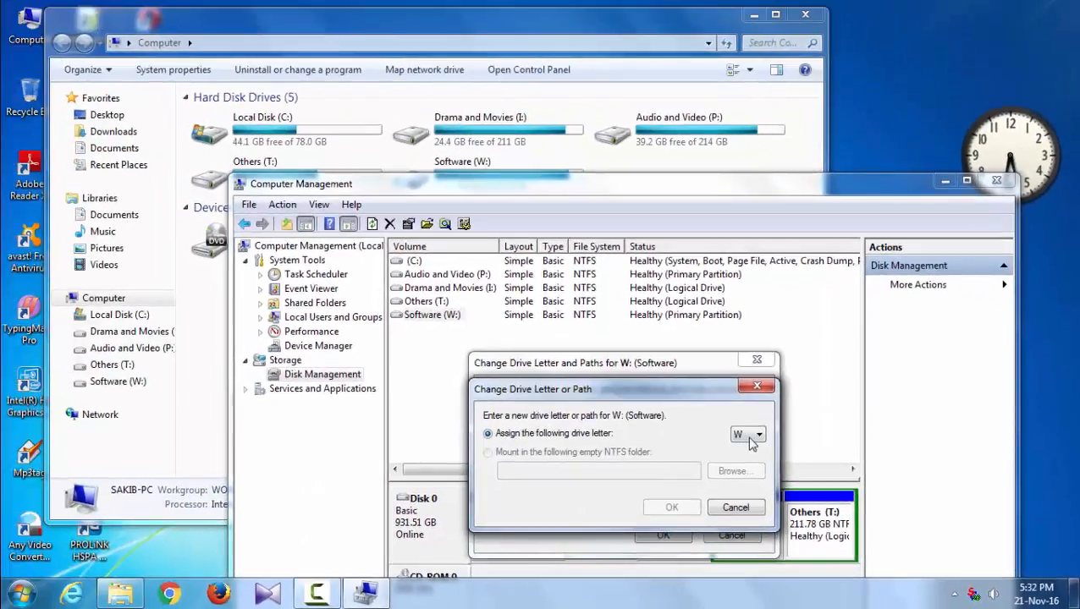
click(682, 399)
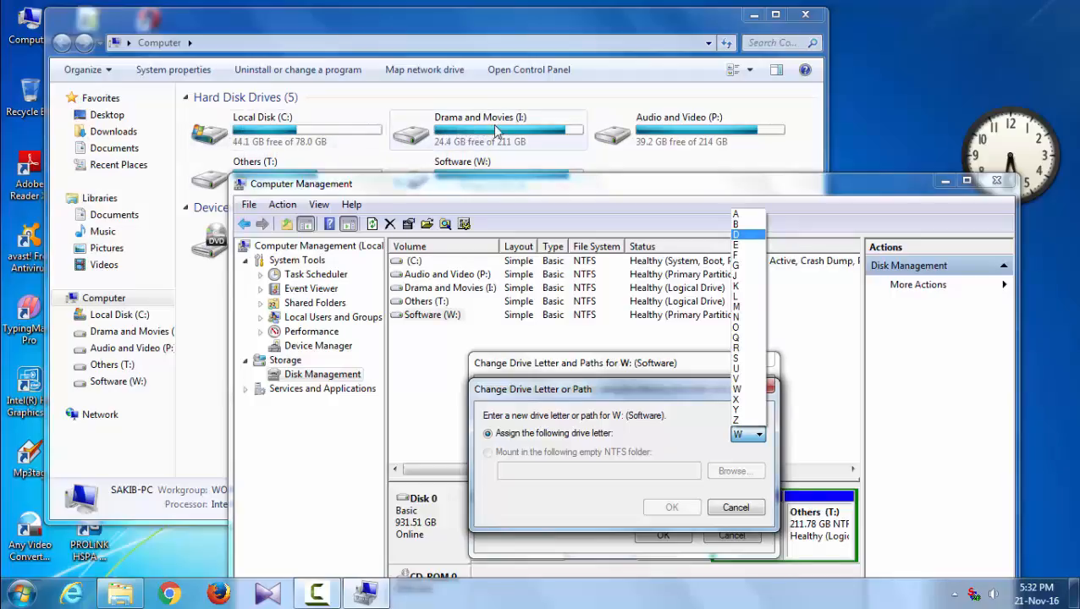
click(754, 239)
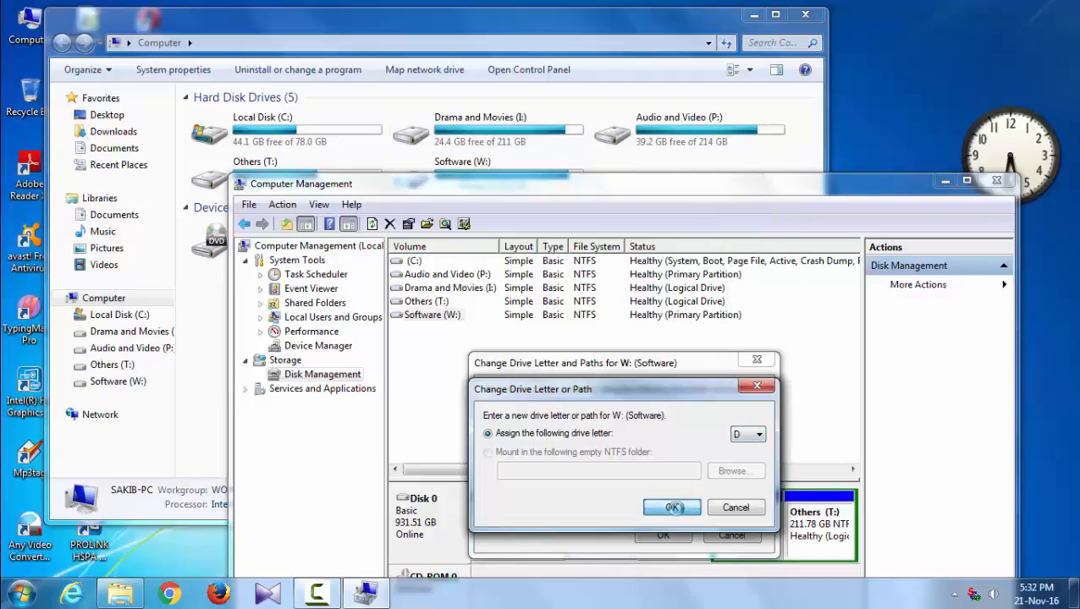
click(672, 507)
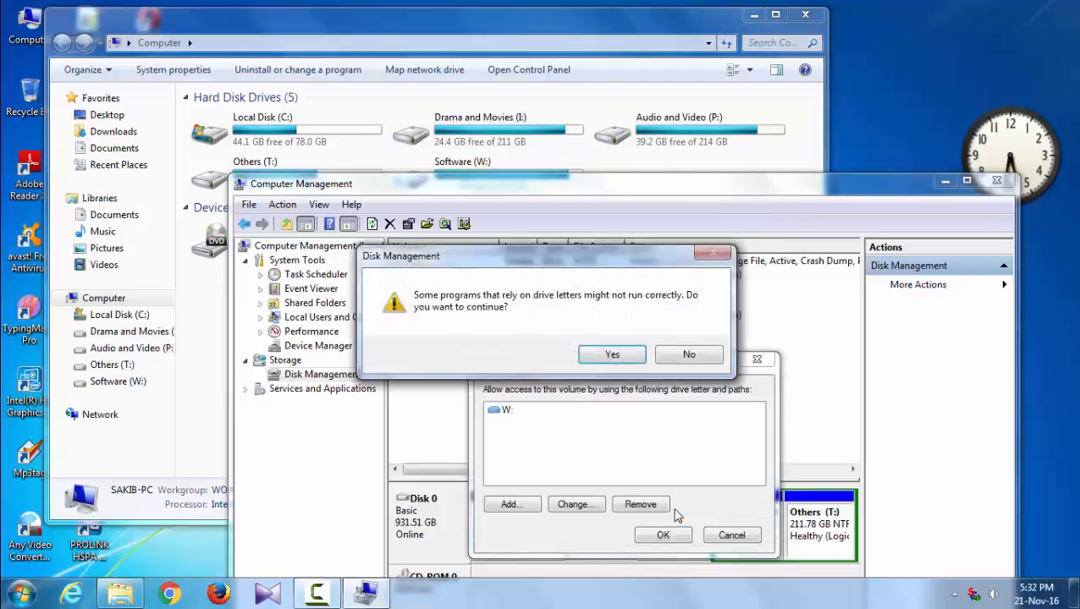
click(612, 356)
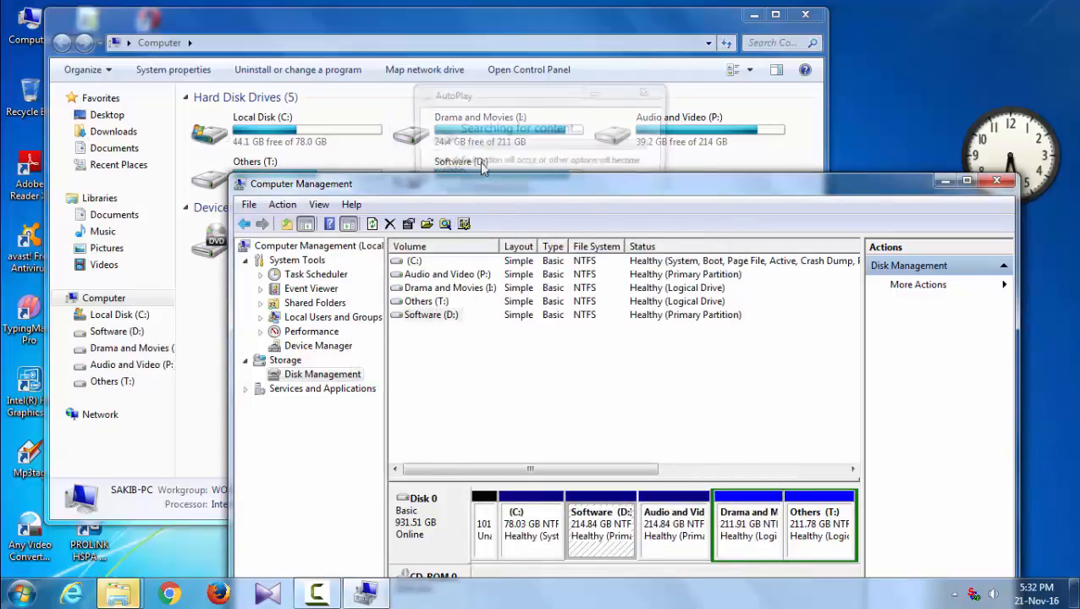
click(648, 90)
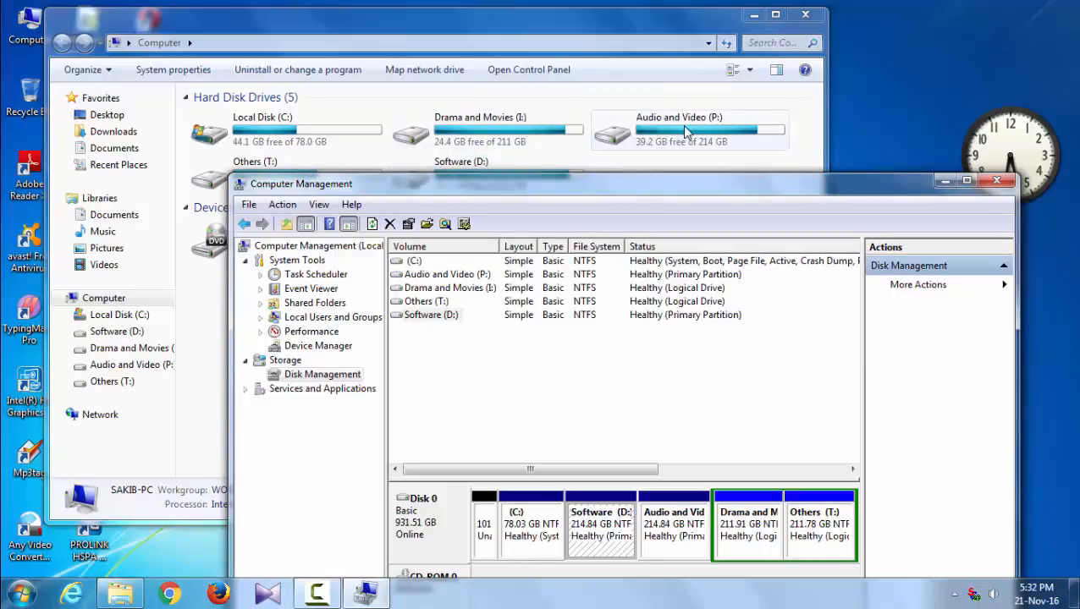
Change the drive letter of the Audio and Video volume to E, accept the warning and dismiss AutoPlay.
right_click(667, 504)
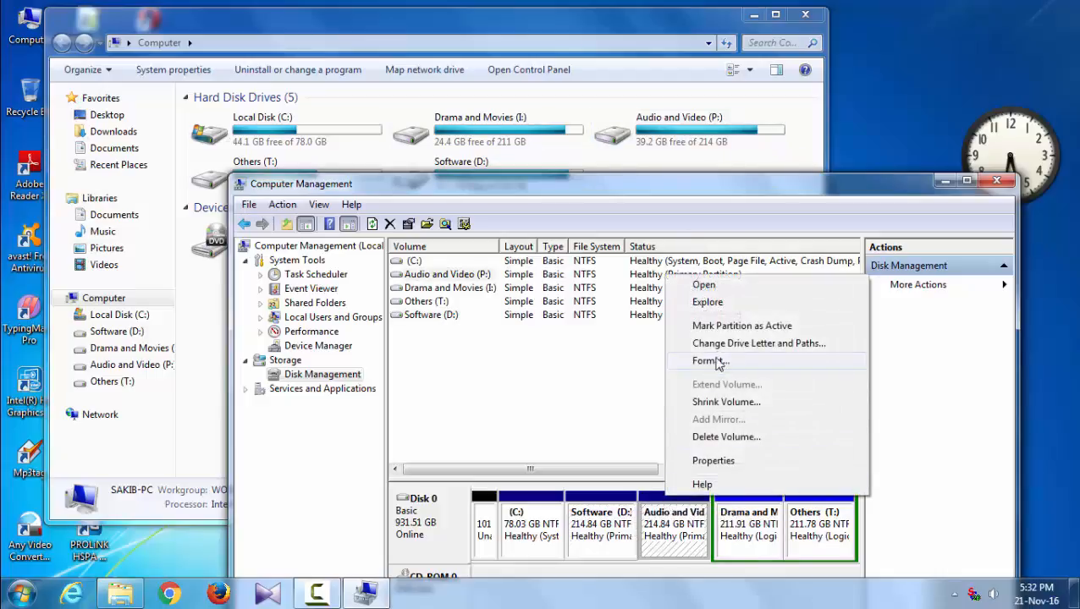
click(747, 345)
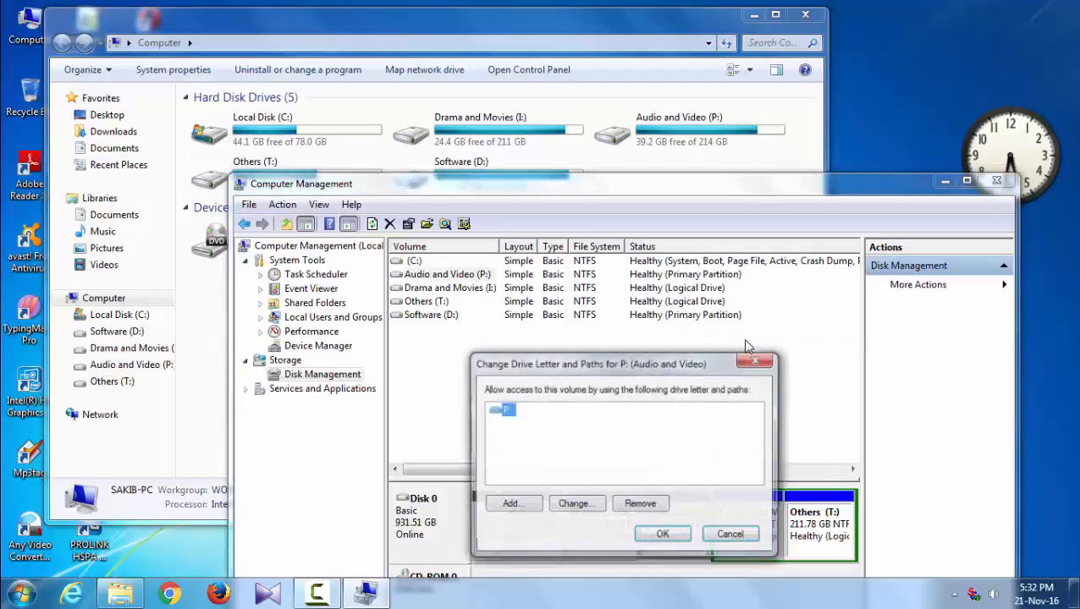
click(567, 505)
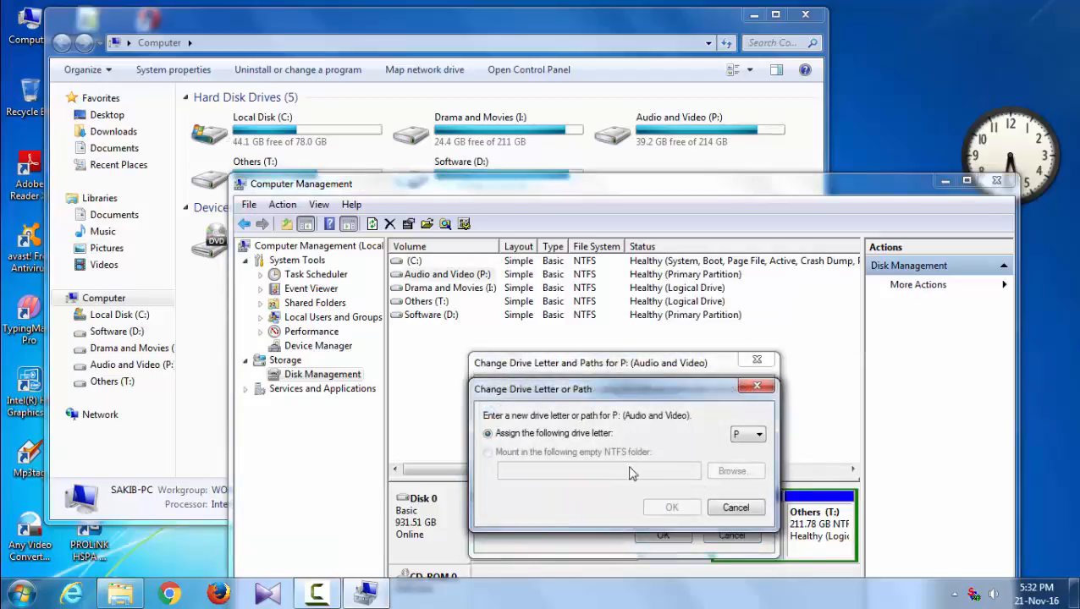
click(748, 434)
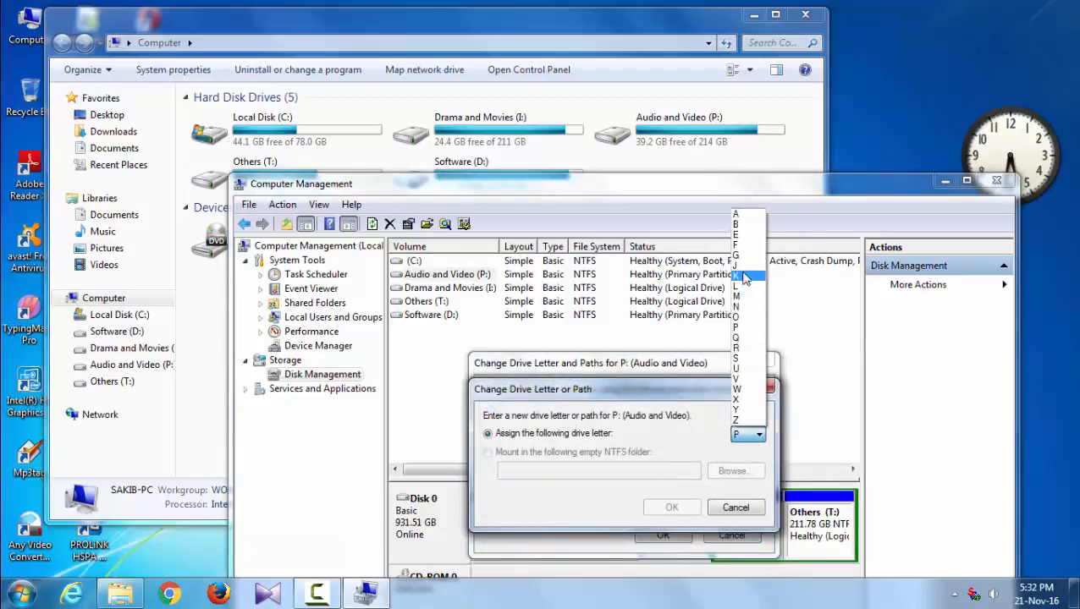
click(741, 237)
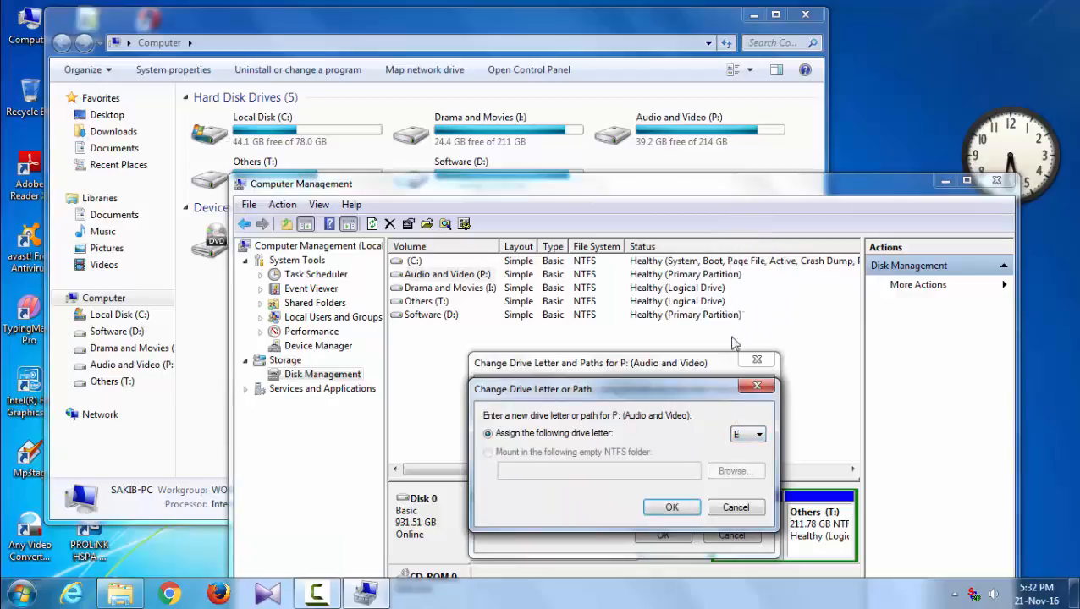
click(661, 511)
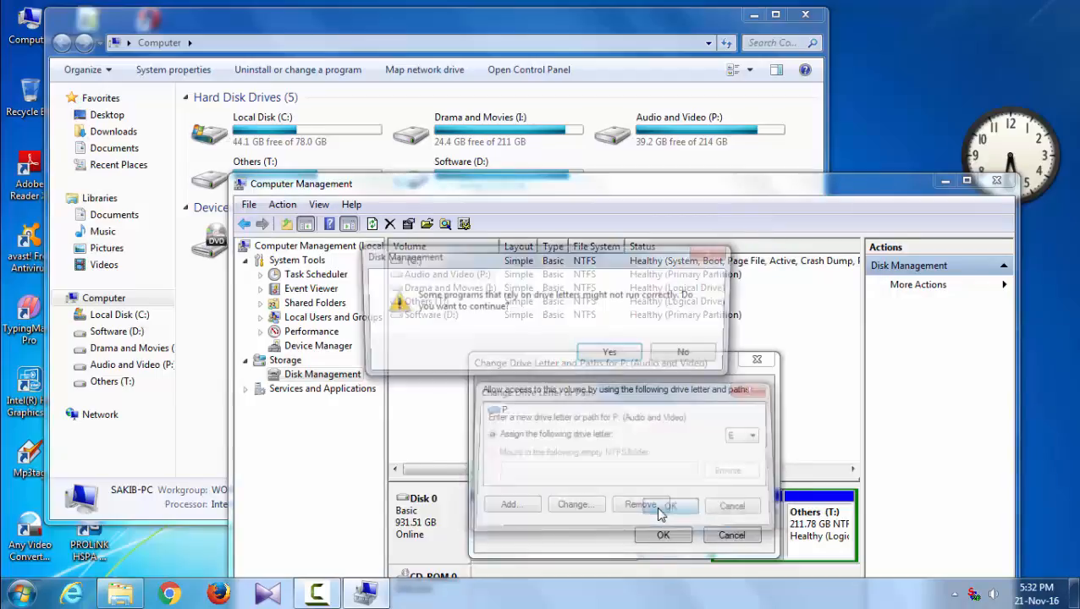
click(626, 357)
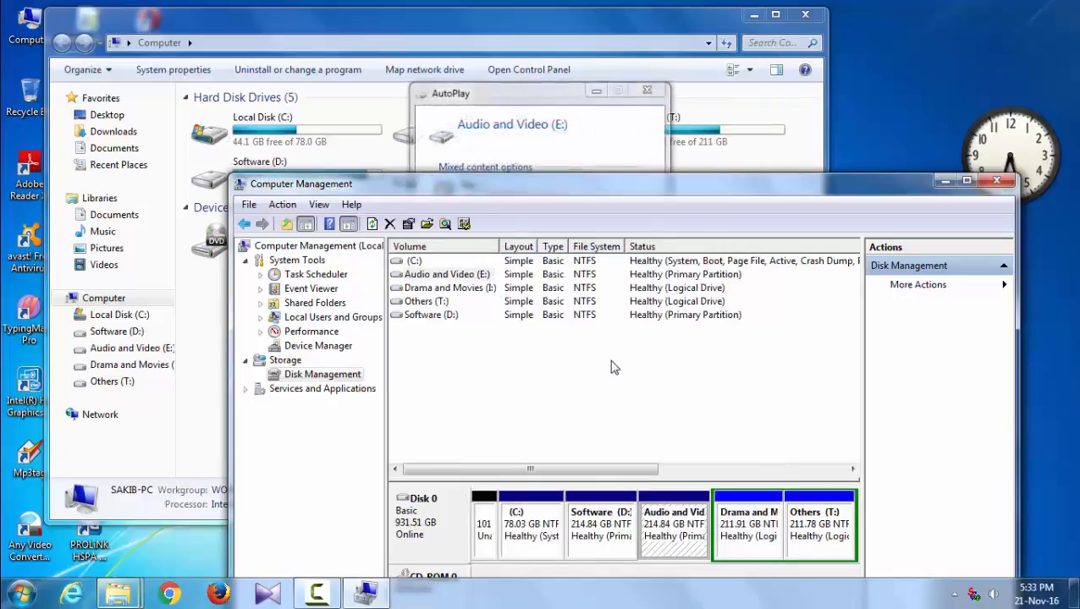
click(648, 93)
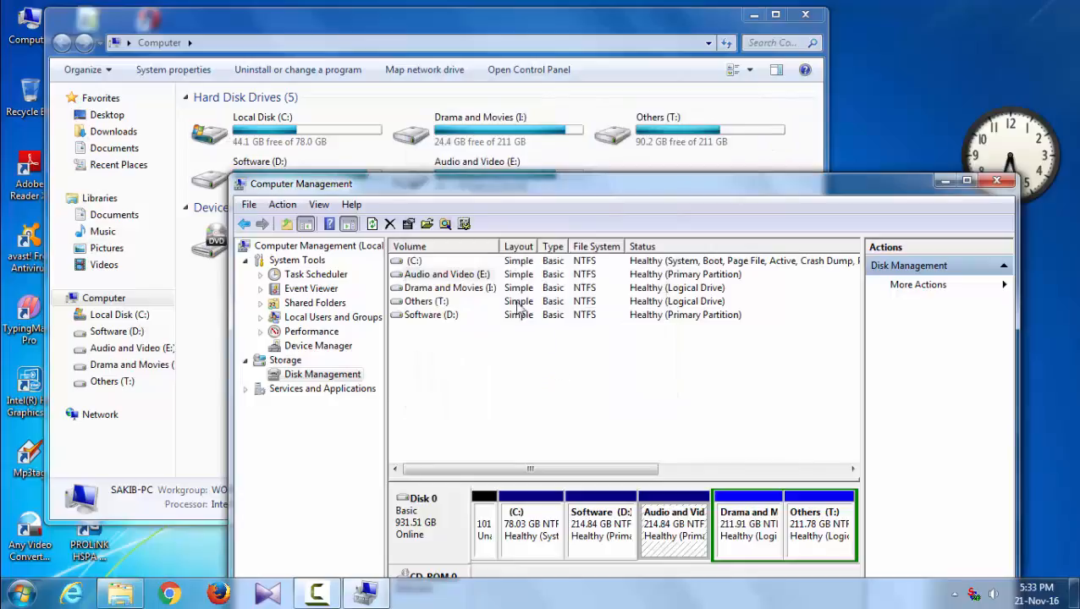
Change the drive letter of the Drama and Movies volume to F, dismiss AutoPlay and check the drive list in the Computer window.
drag(495, 190, 457, 241)
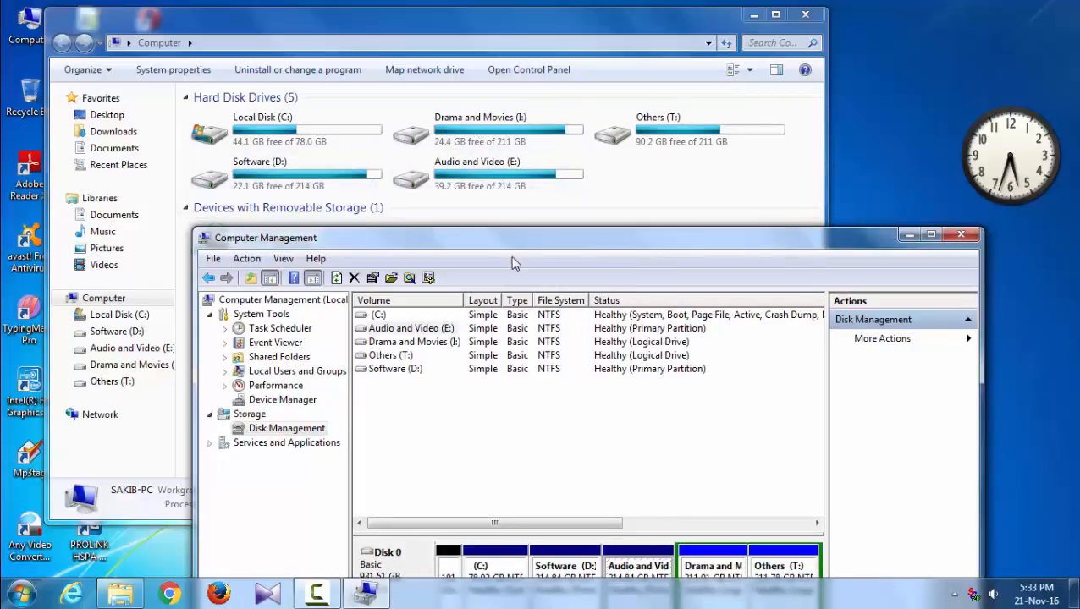
drag(514, 247, 498, 202)
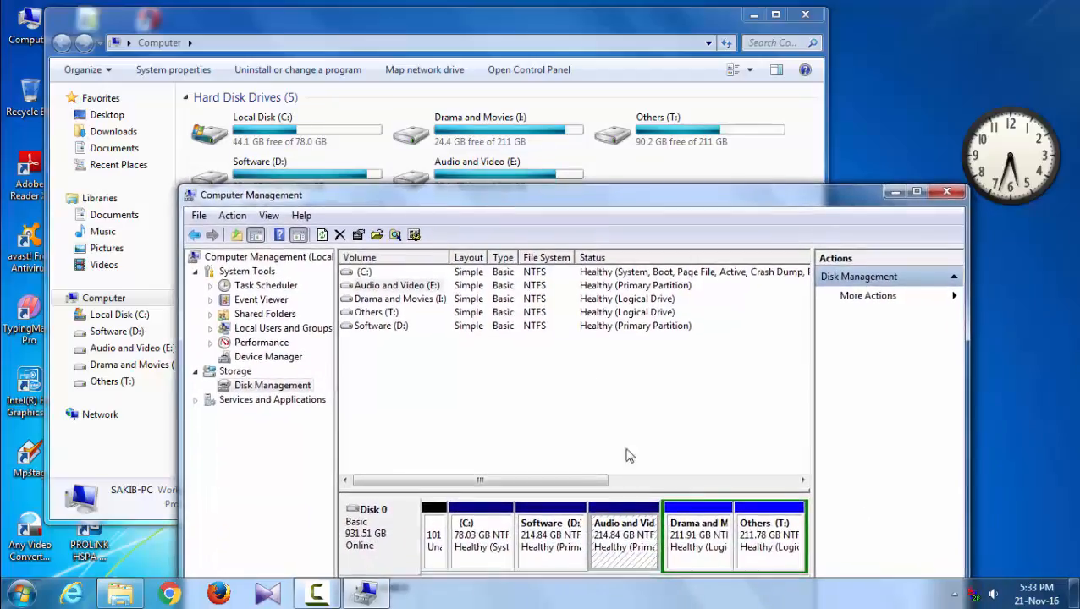
right_click(691, 516)
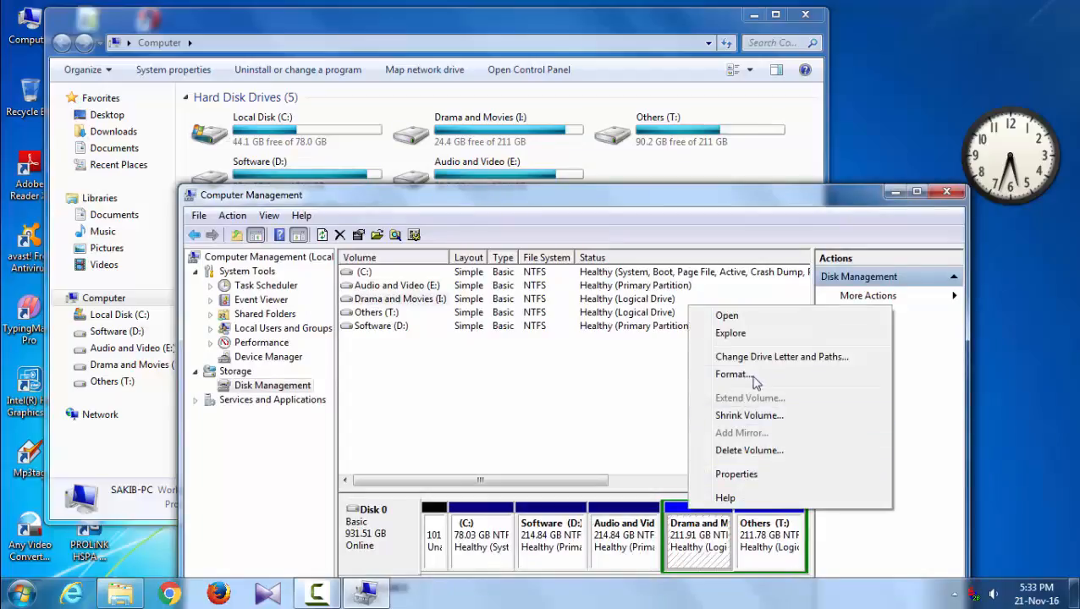
click(782, 363)
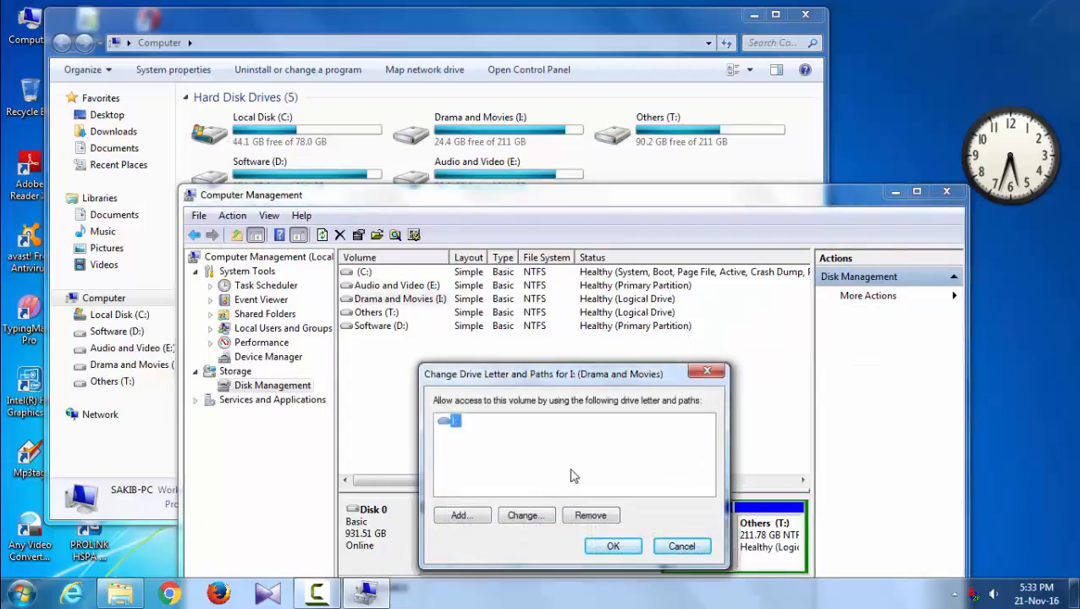
click(522, 517)
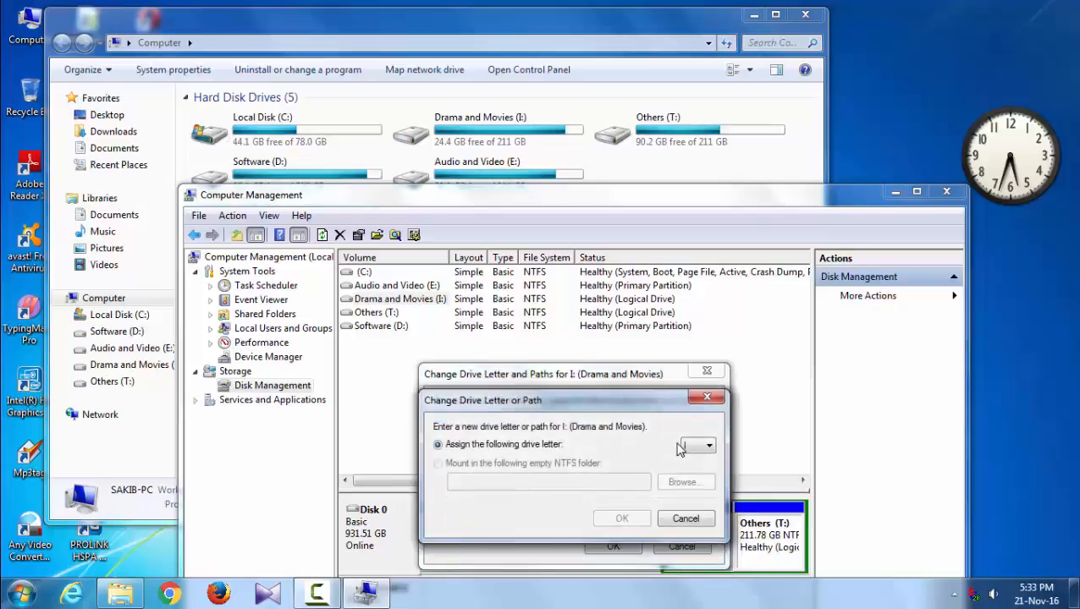
click(707, 446)
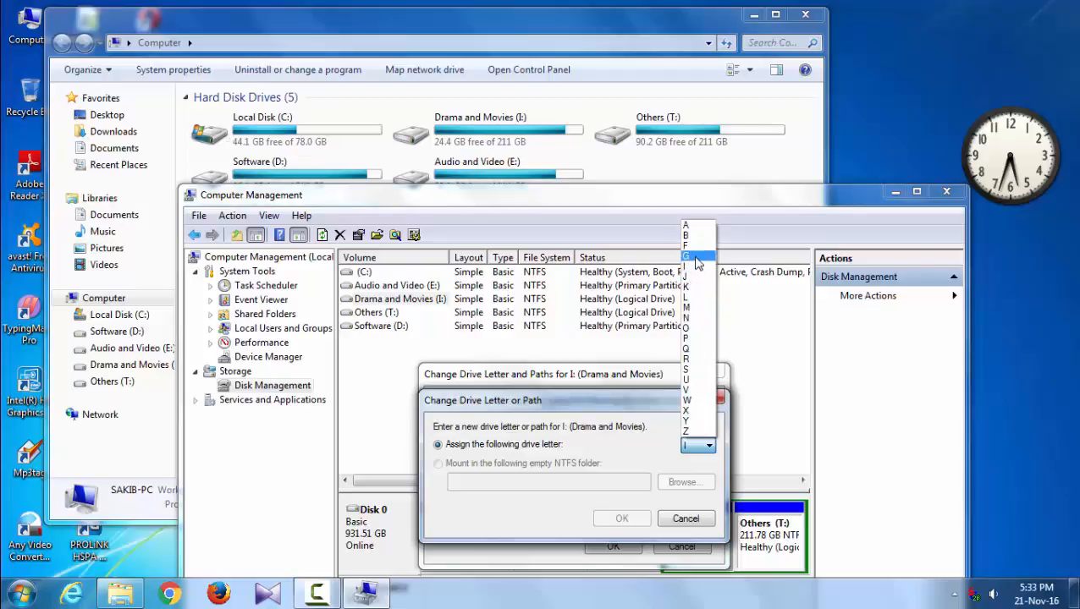
click(691, 247)
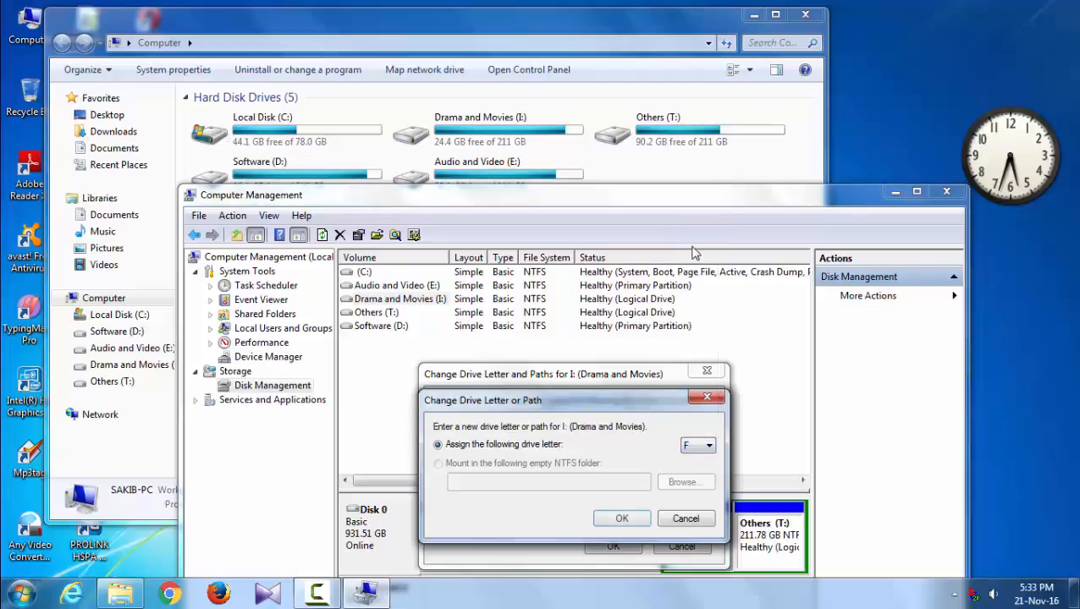
click(619, 519)
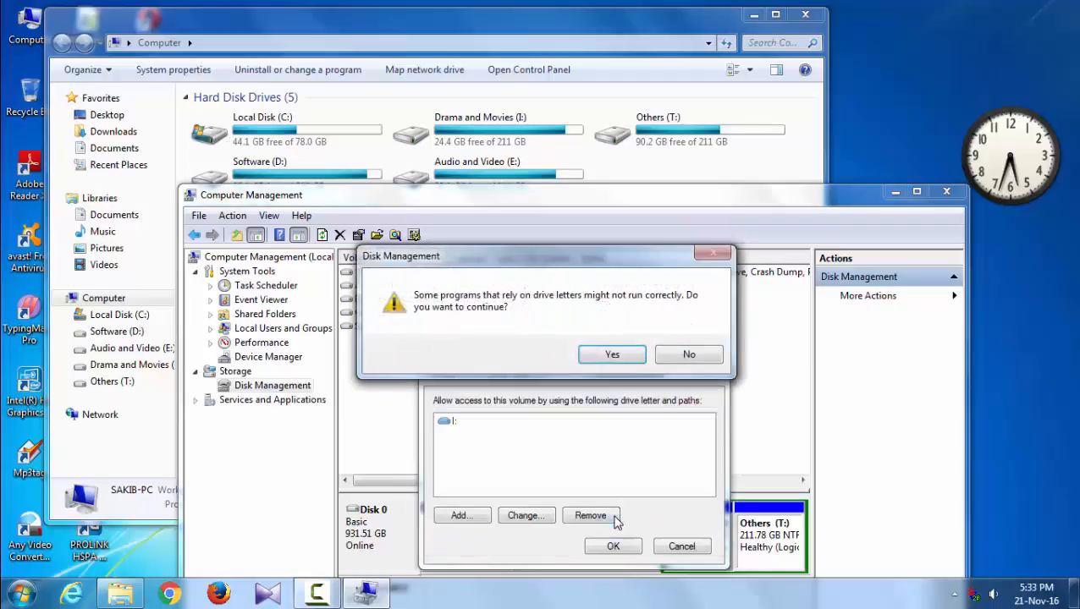
click(610, 356)
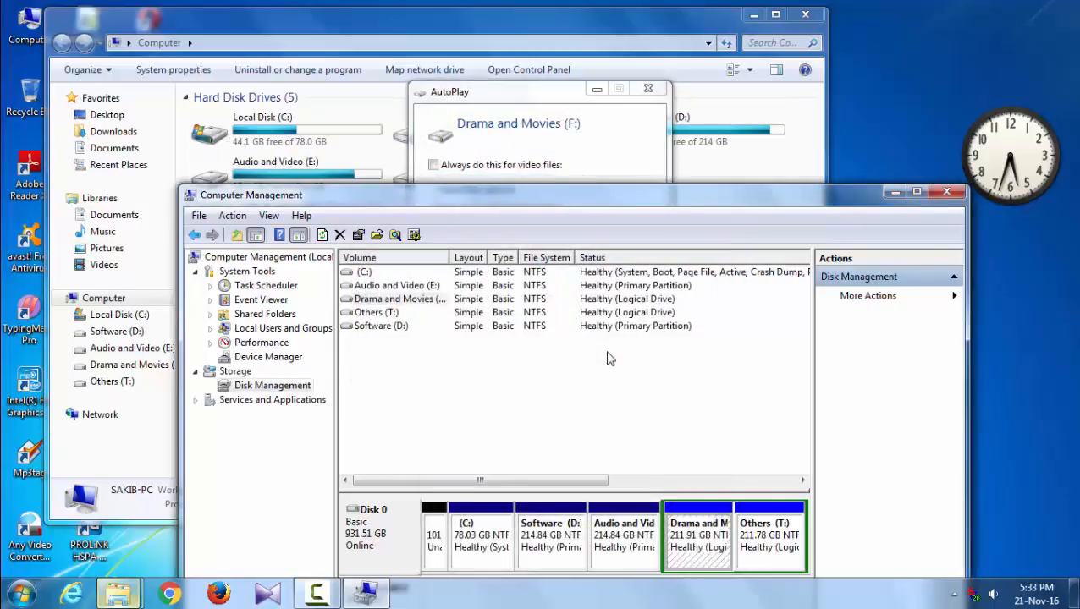
click(648, 88)
drag(597, 203, 602, 230)
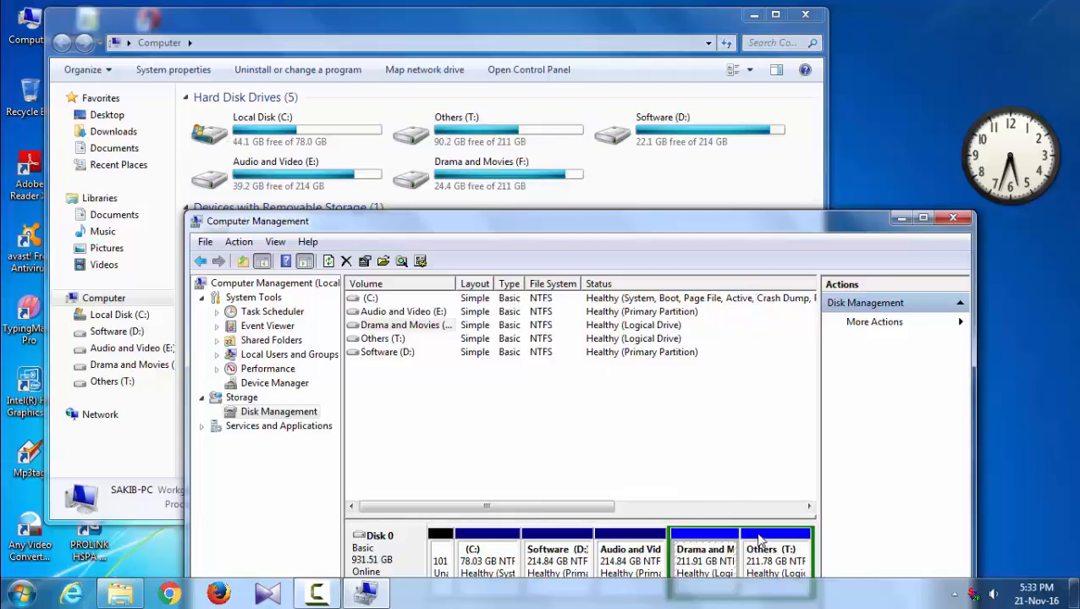
drag(708, 233, 667, 123)
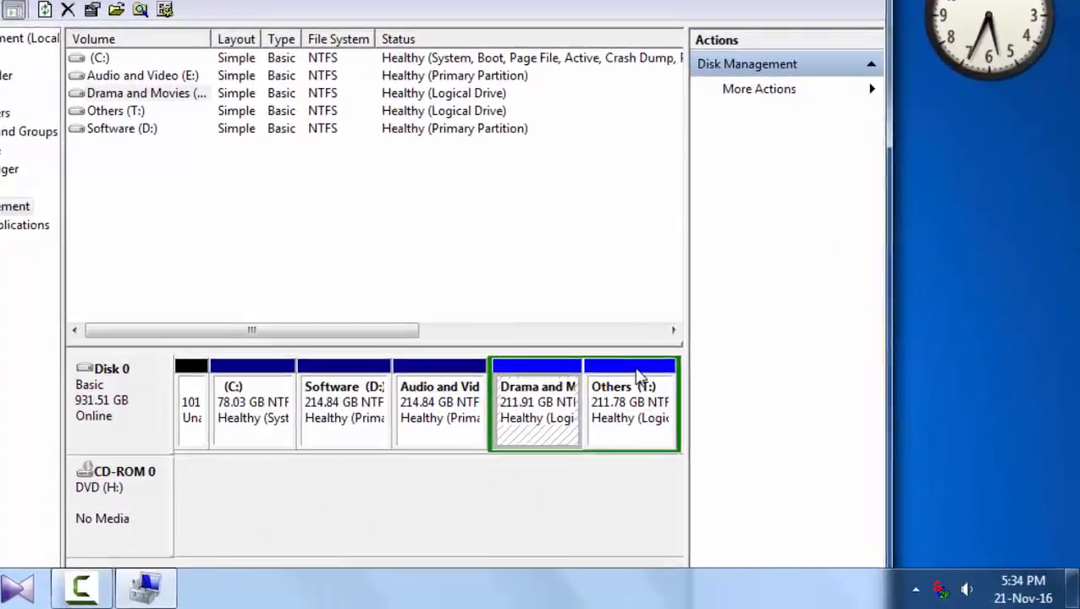
Change the drive letter of the Others volume to G and accept the warning.
right_click(720, 419)
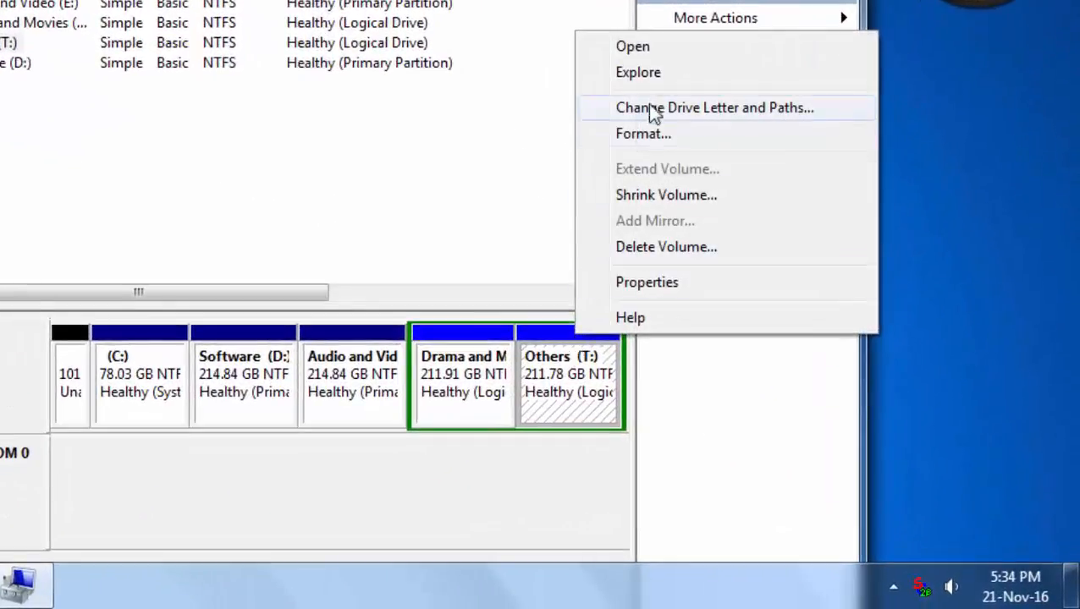
click(699, 108)
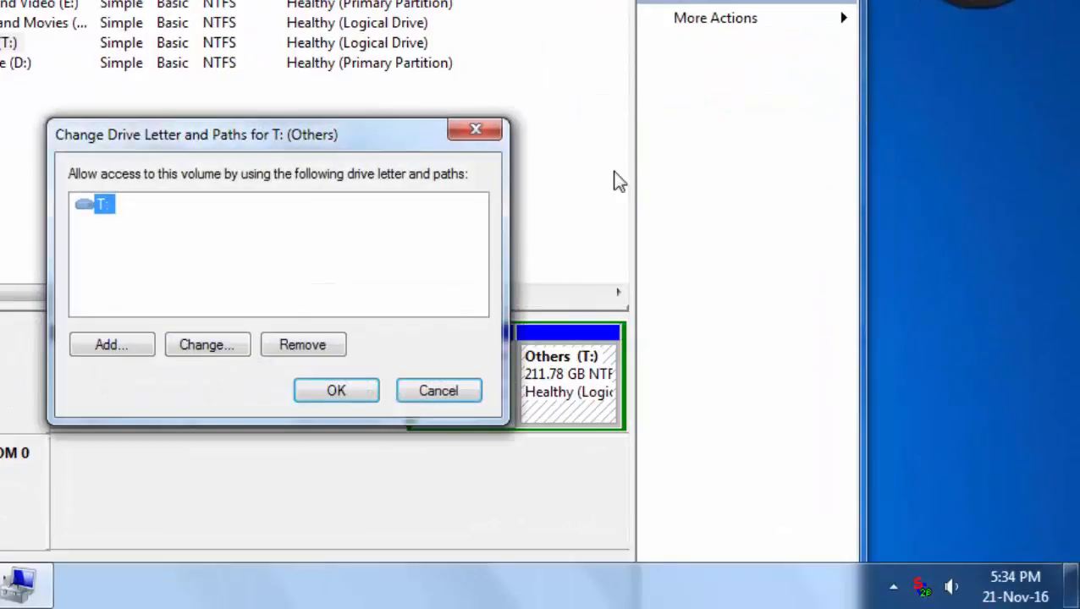
click(211, 351)
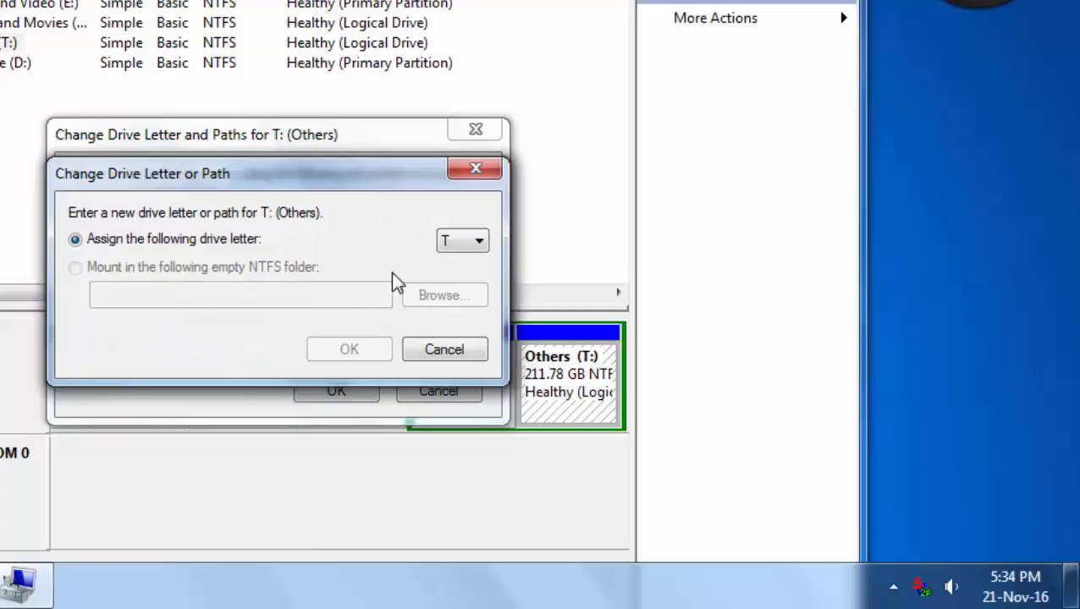
click(476, 244)
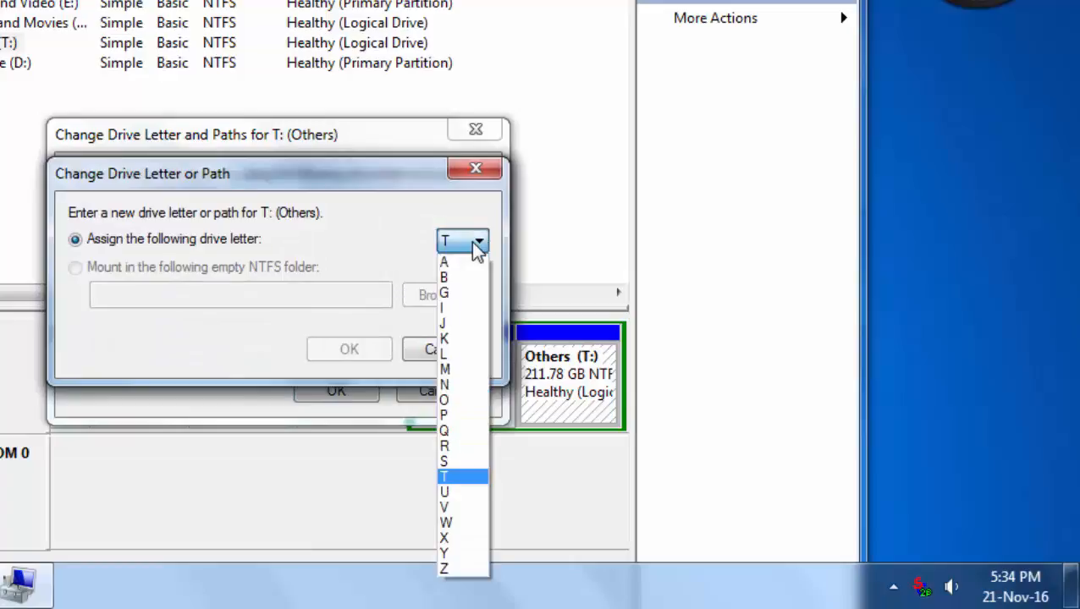
click(451, 295)
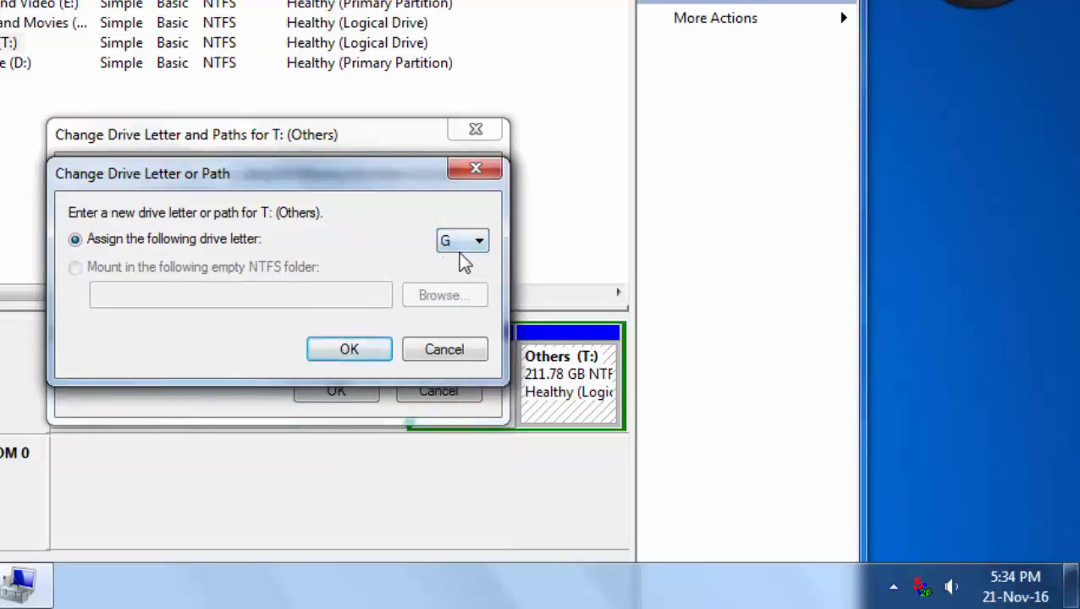
click(350, 350)
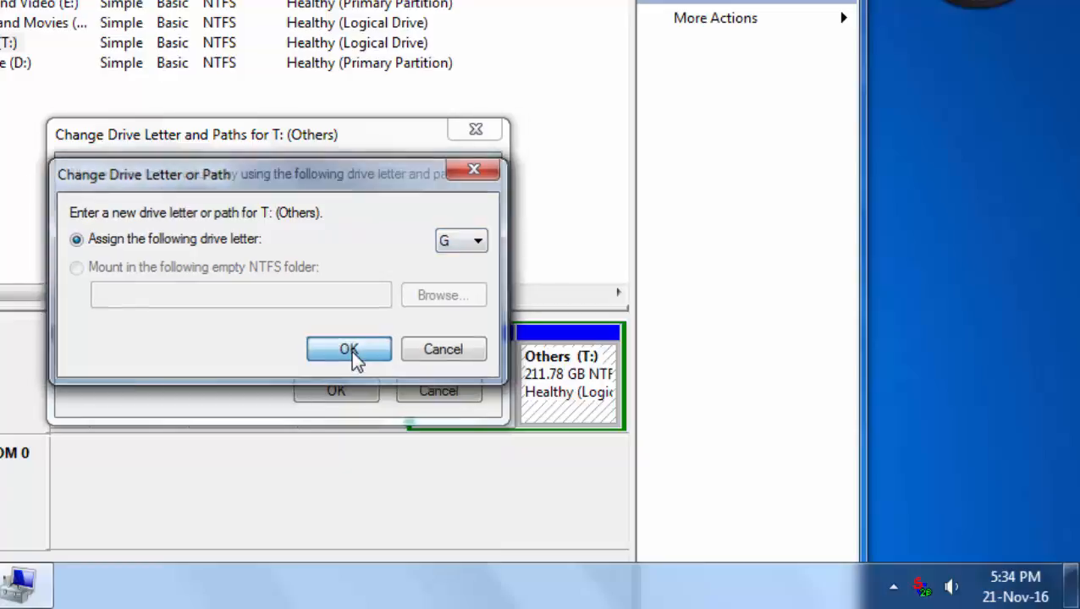
click(390, 231)
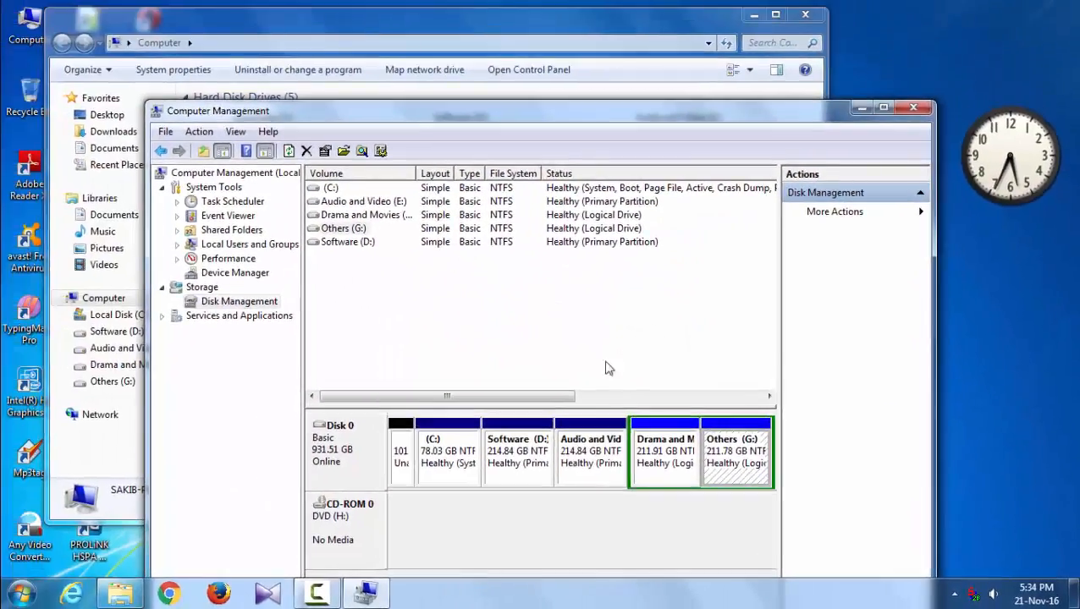
Close Computer Management, dismiss AutoPlay for the Others drive and close the Computer window.
click(913, 107)
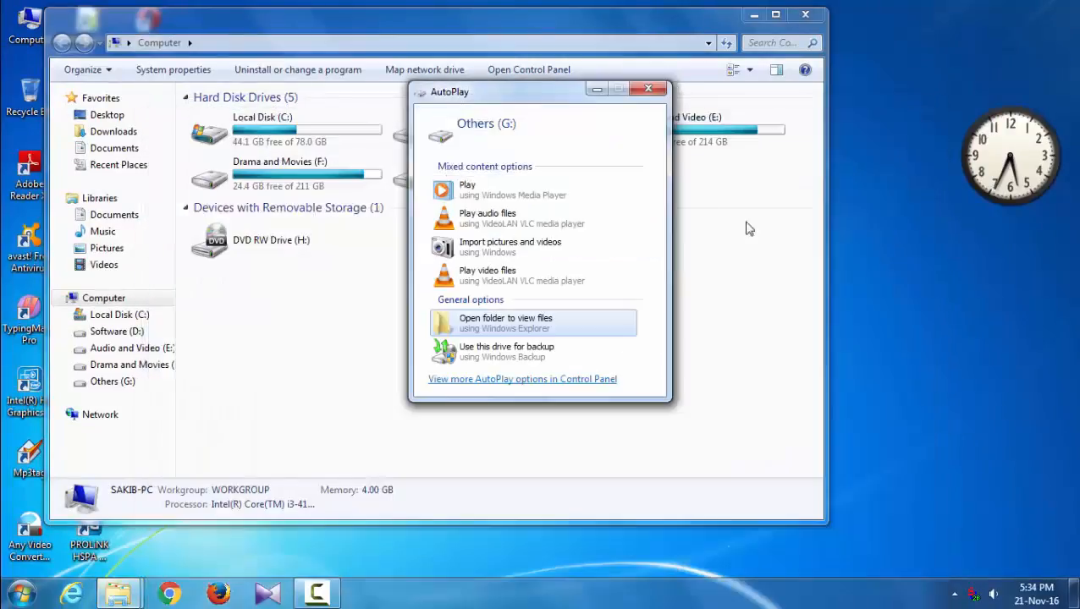
click(648, 89)
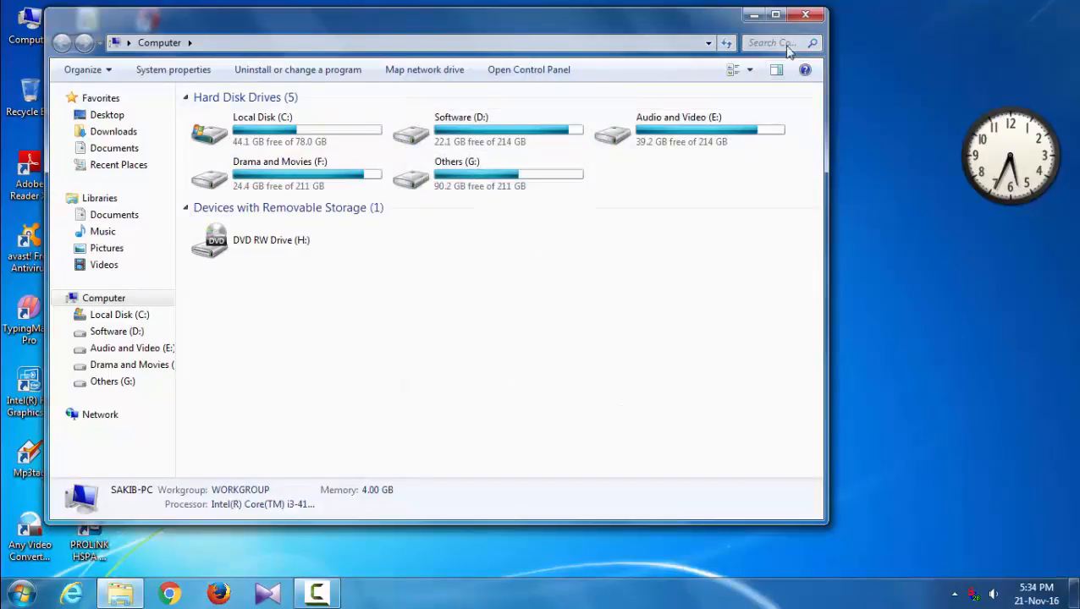
click(804, 15)
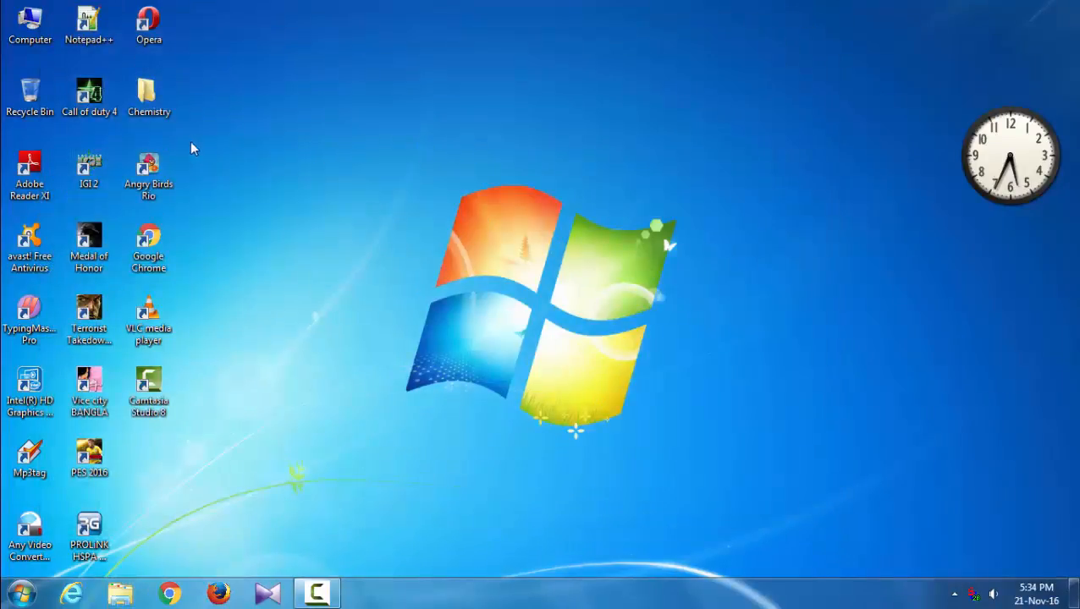
Reopen the Computer window to check the order of the drive letters, and close it again.
double_click(30, 24)
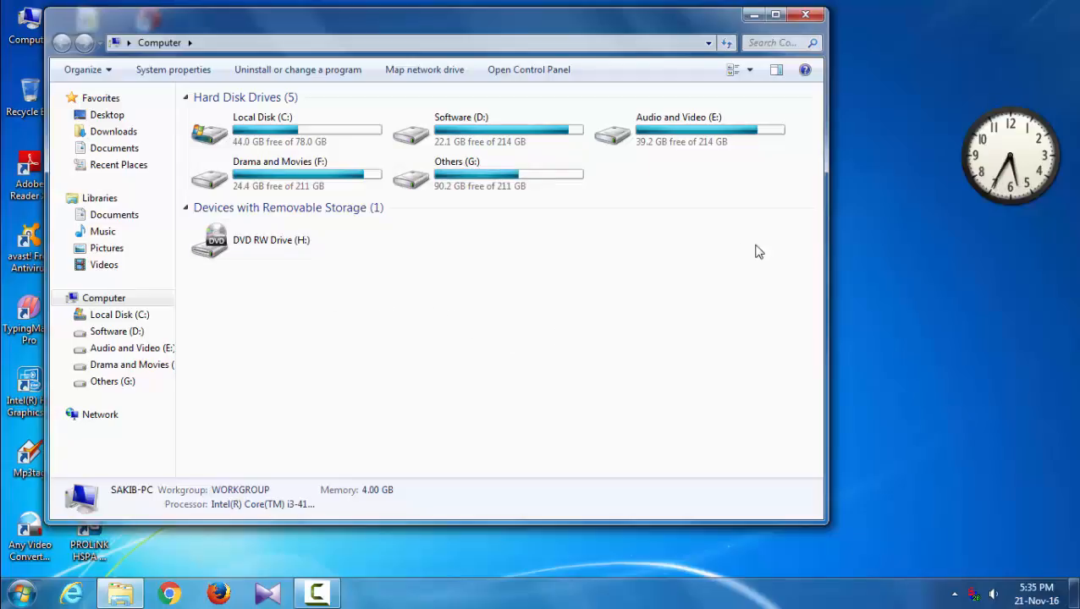
click(807, 11)
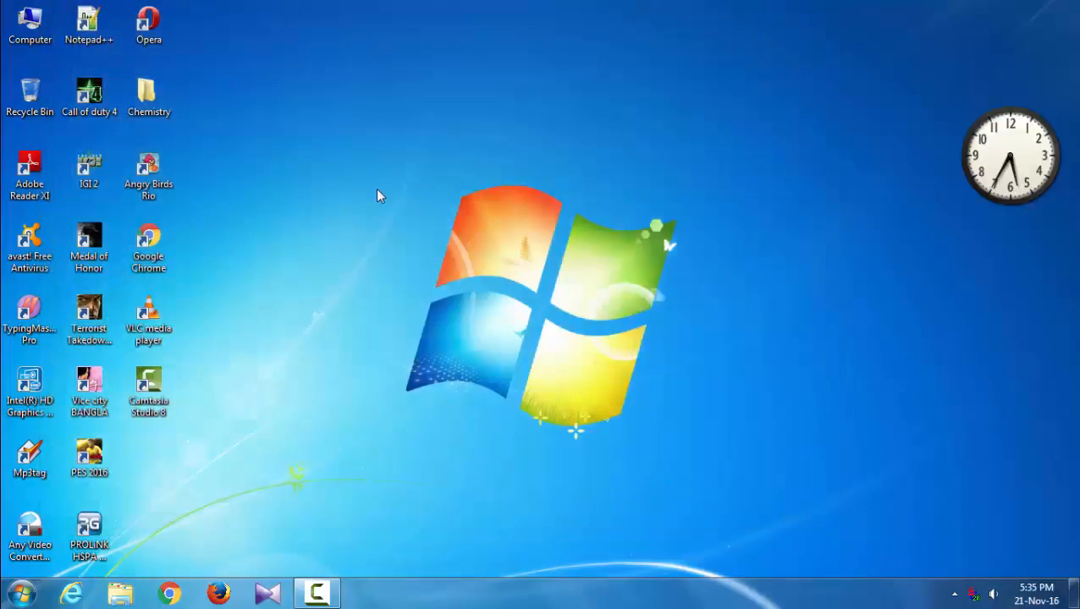